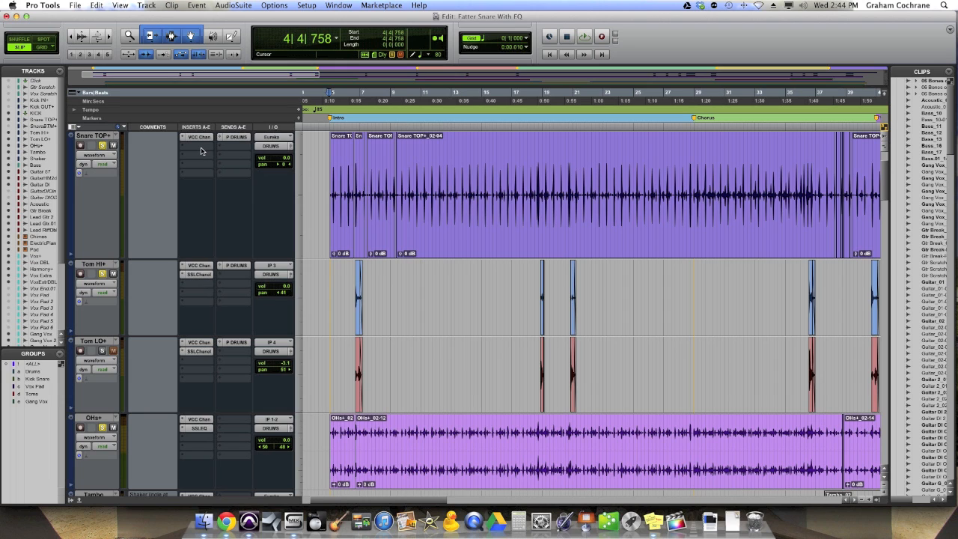
Play back the drums, solo only the Snare TOP+ track, and stop playback.
key("space")
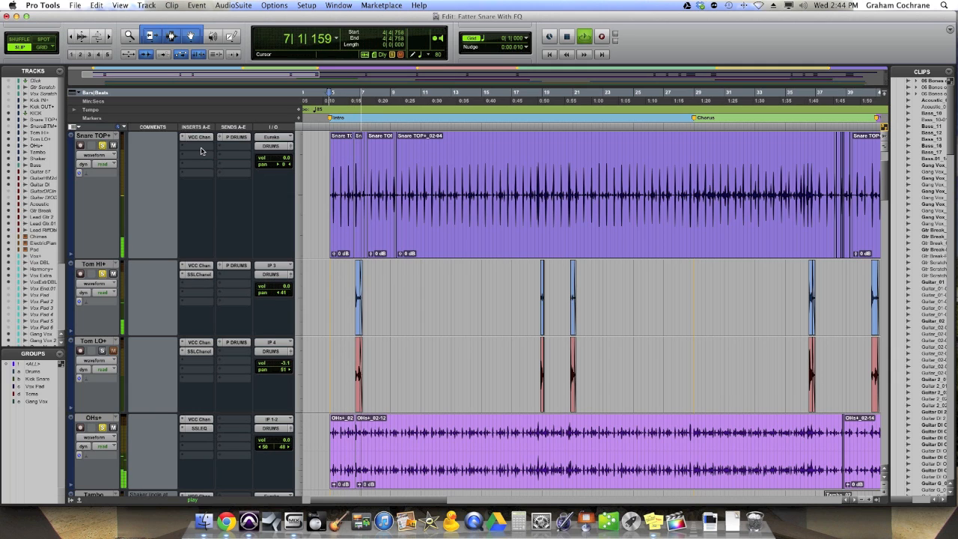
left_click(102, 146)
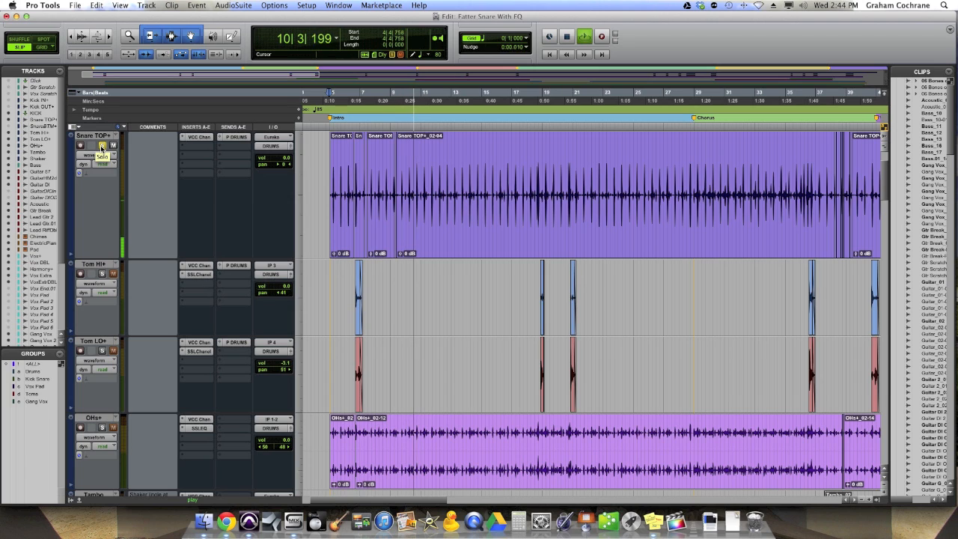
key("space")
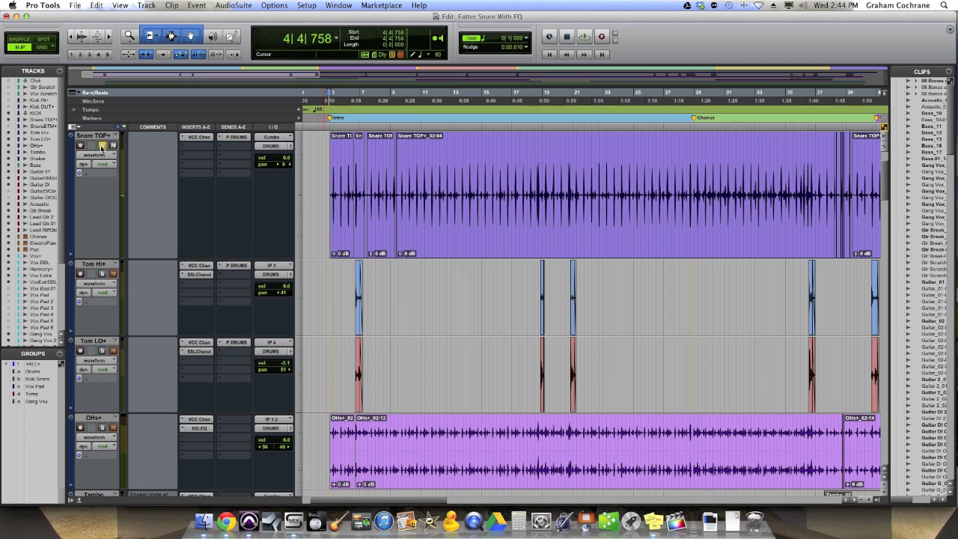
Insert an EQ3 7-Band plug-in on the Snare TOP+ track and move its window away from the track controls.
left_click(194, 150)
mouse_move(213, 163)
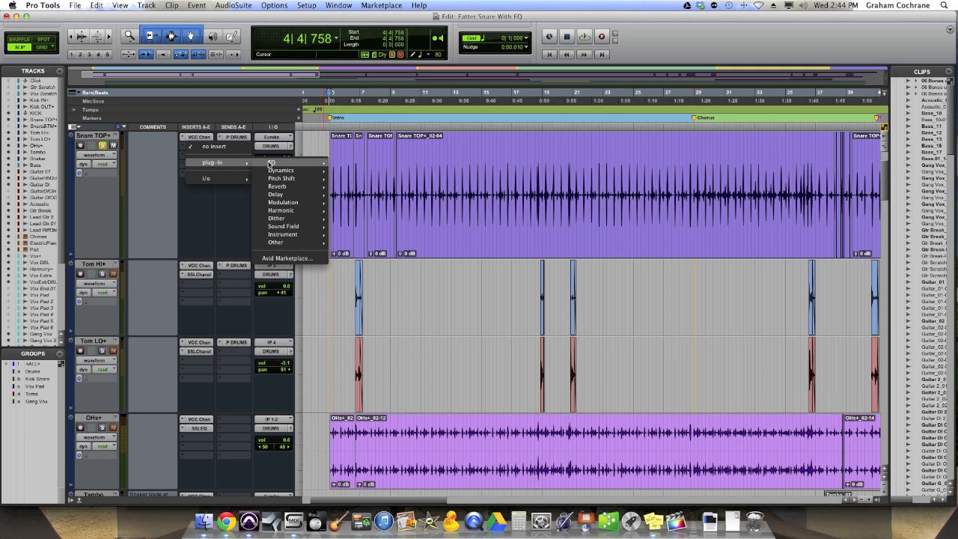
mouse_move(299, 164)
left_click(366, 186)
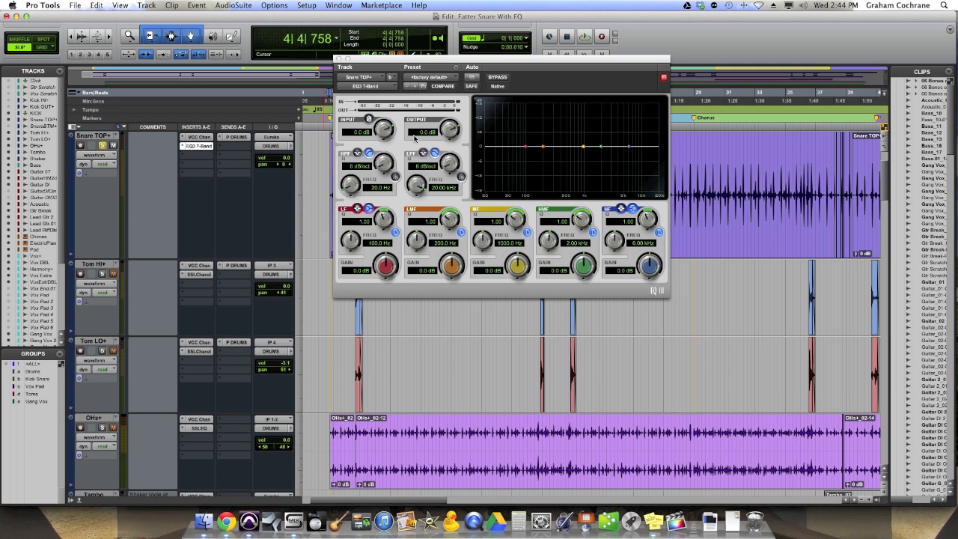
left_click_drag(488, 65, 558, 176)
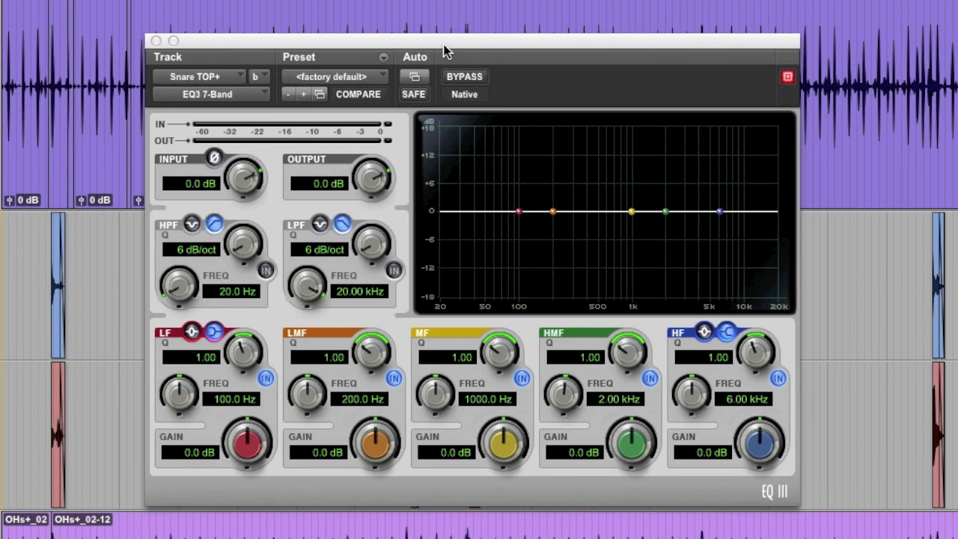
Enable the high-pass filter at 12 dB/oct and 100.8 Hz, and compare the snare with the EQ bypassed and active.
left_click(267, 272)
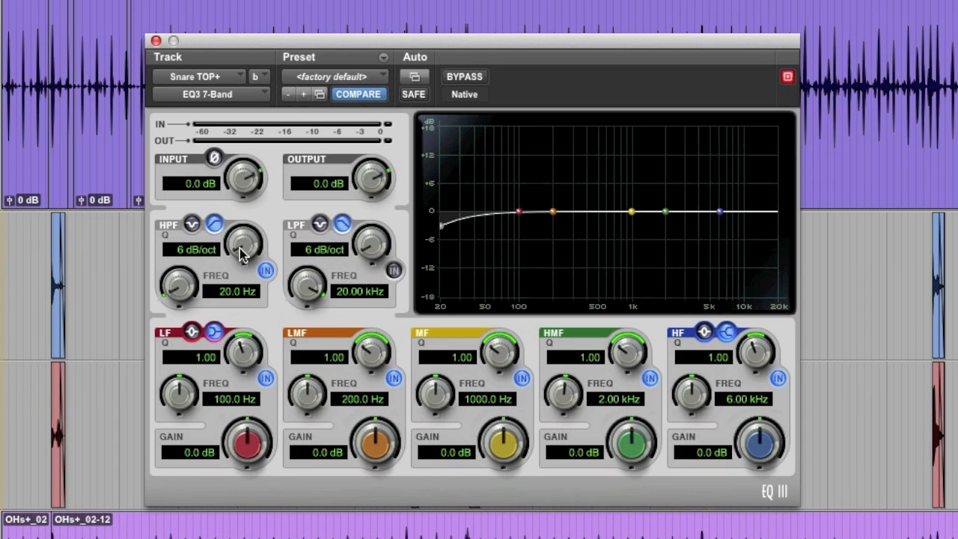
left_click_drag(245, 233, 246, 216)
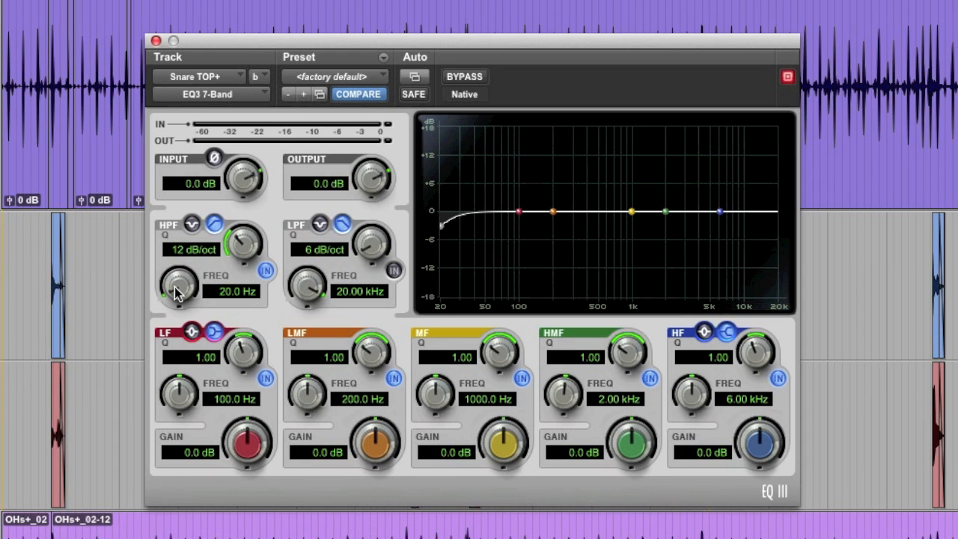
left_click_drag(177, 293, 190, 222)
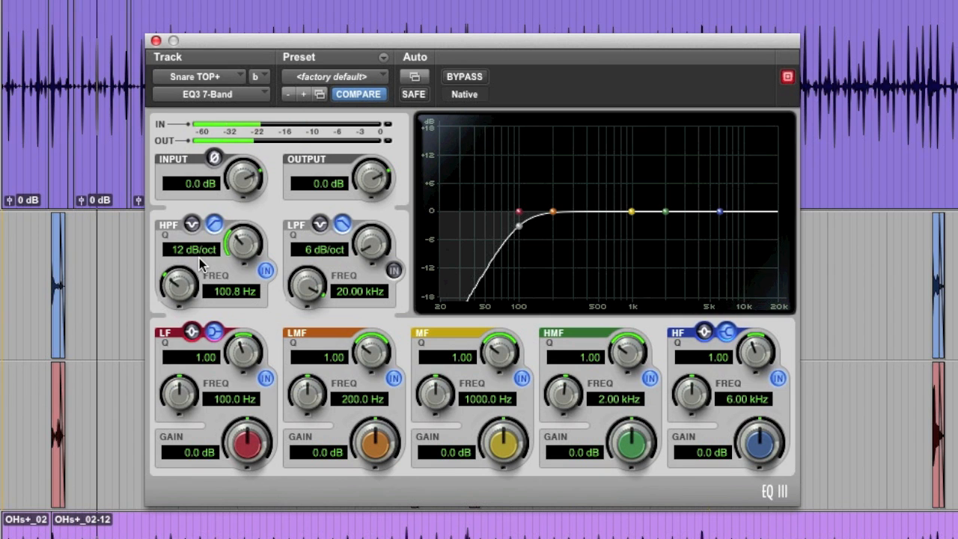
left_click(464, 77)
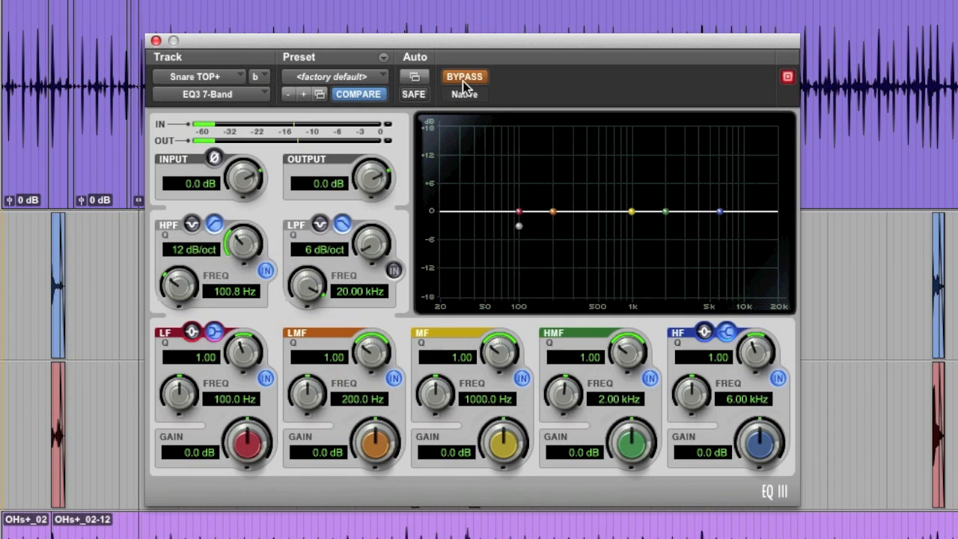
left_click(464, 81)
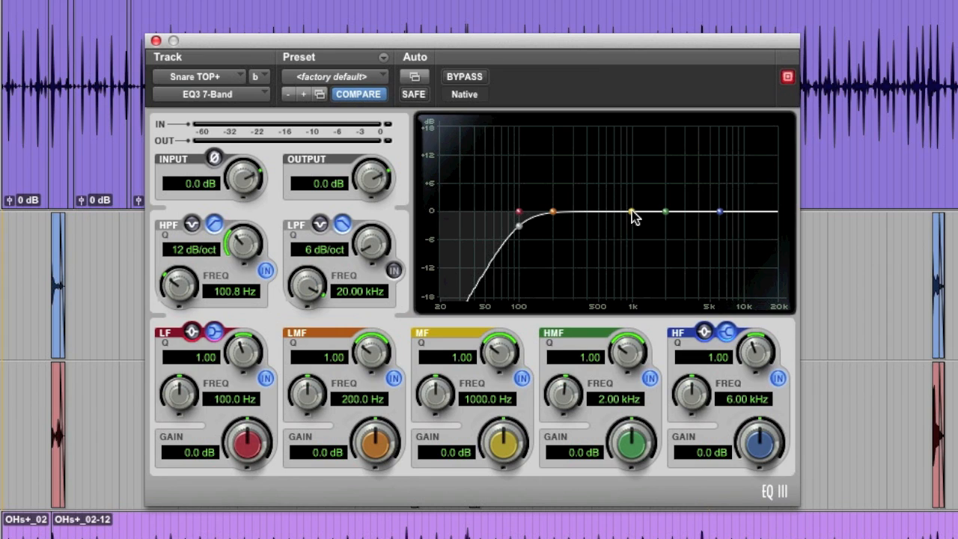
During playback, boost the MF band 14.0 dB with a Q of 2.00 and sweep its frequency to 1.05 kHz.
key("space")
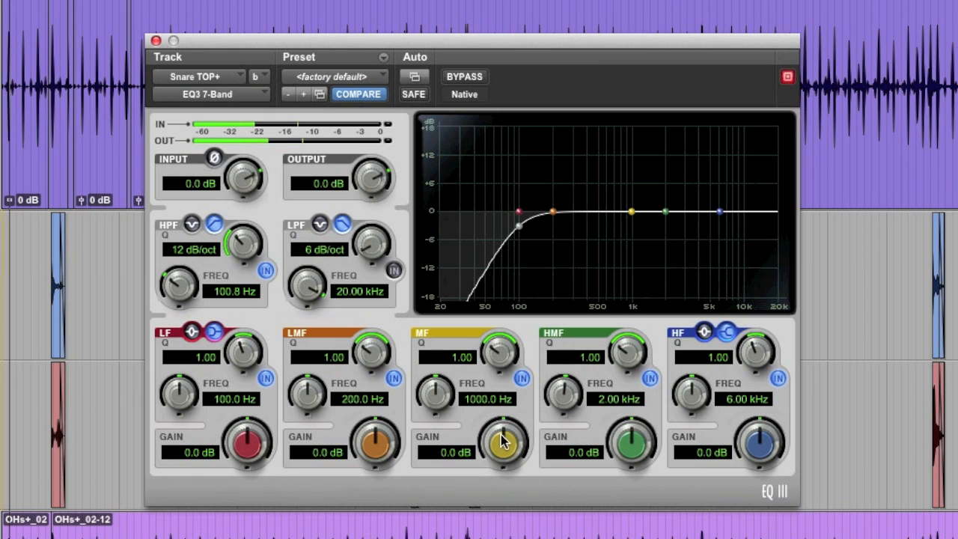
left_click_drag(502, 441, 508, 382)
left_click_drag(440, 386, 440, 385)
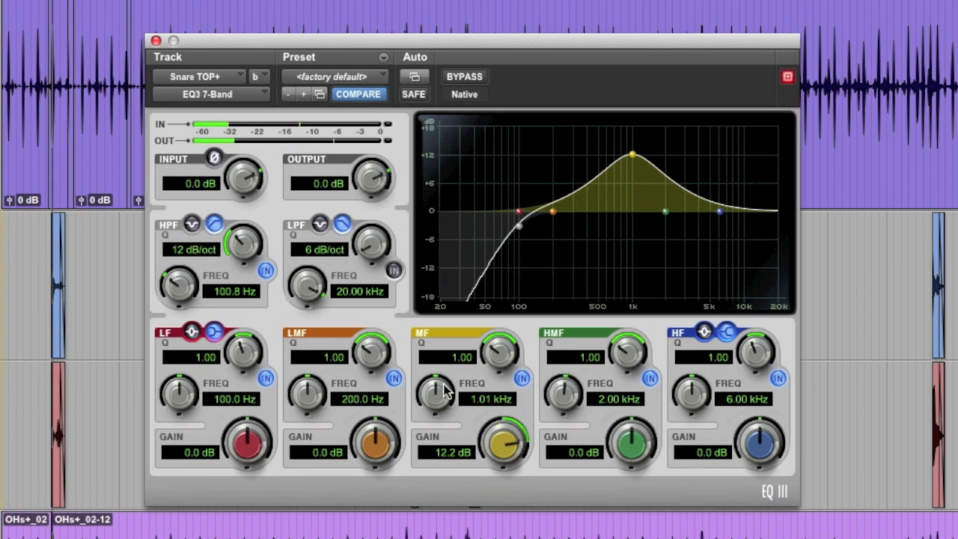
left_click_drag(498, 350, 500, 323)
left_click_drag(505, 444, 506, 436)
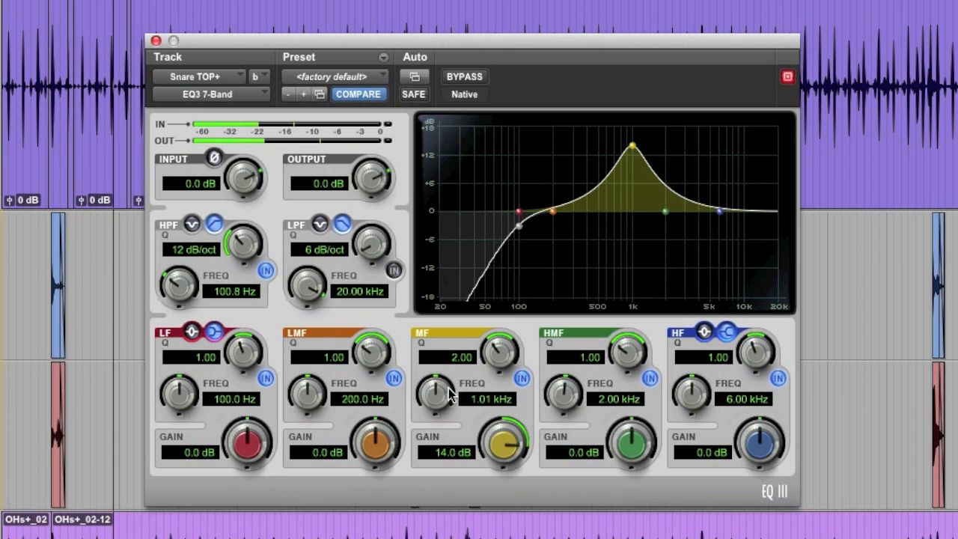
mouse_move(447, 395)
left_mouse_down()
mouse_move(445, 387)
mouse_move(438, 402)
left_mouse_up()
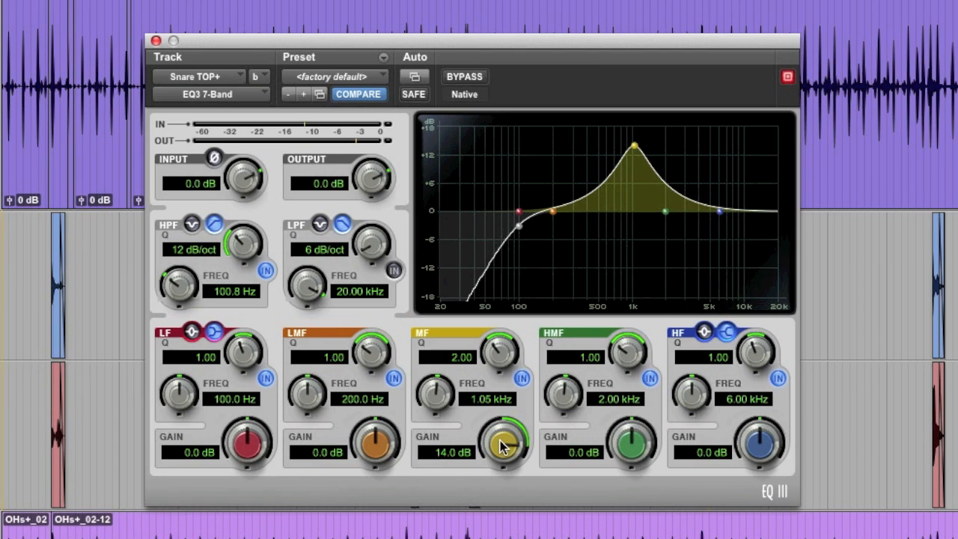
Cut the MF band to -3.3 dB and compare the snare with the EQ bypassed and active.
left_click_drag(502, 447, 483, 538)
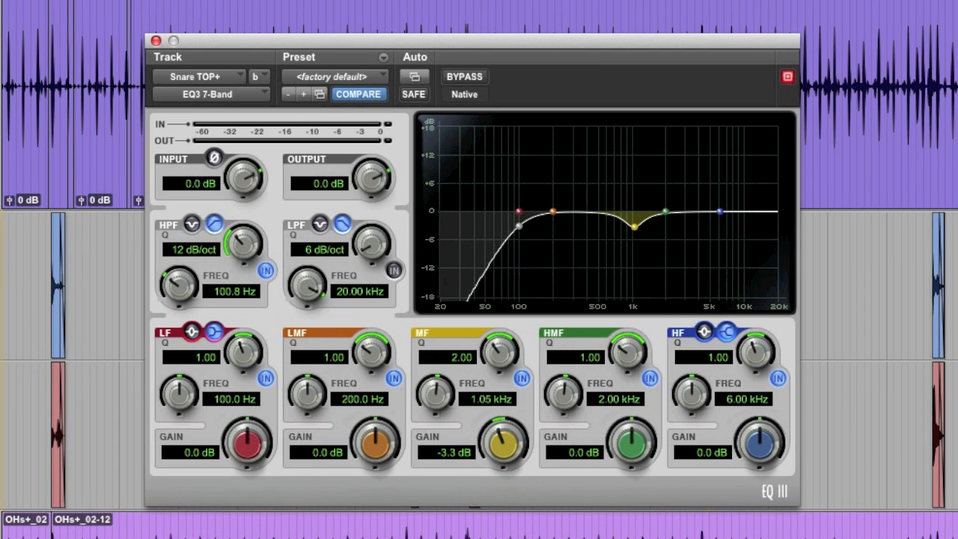
key("space")
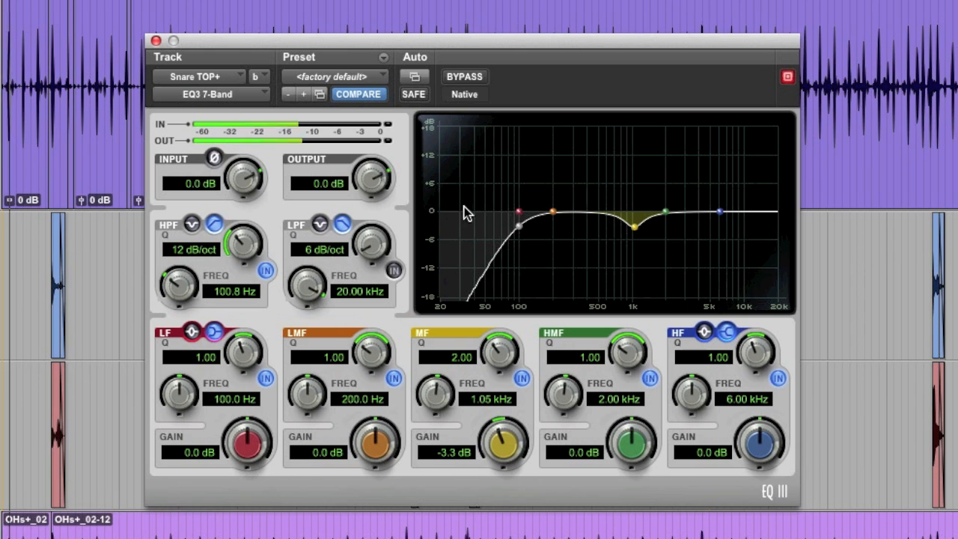
left_click(464, 77)
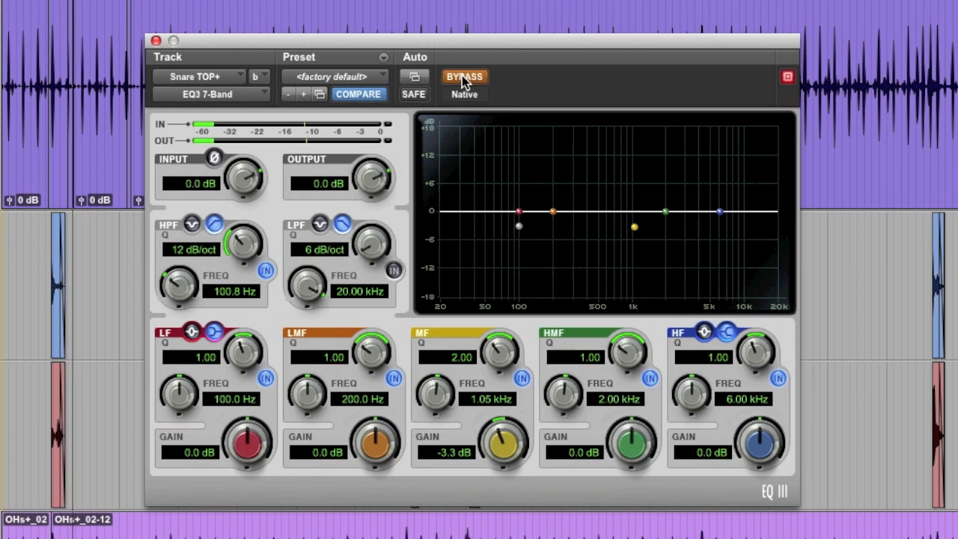
left_click(462, 77)
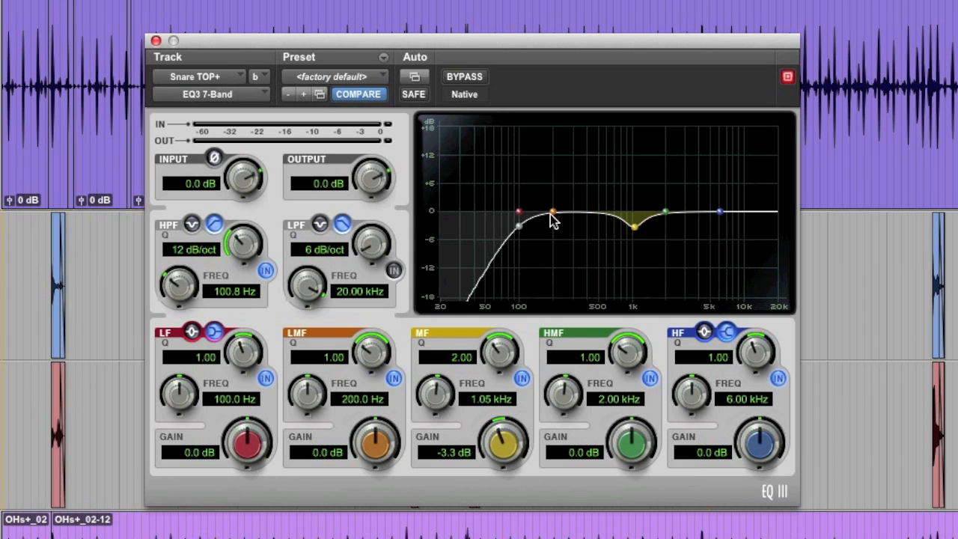
Boost the LMF band 15.8 dB with a narrow Q of 7.67 and sweep its frequency to 222.1 Hz.
left_click_drag(369, 352, 379, 294)
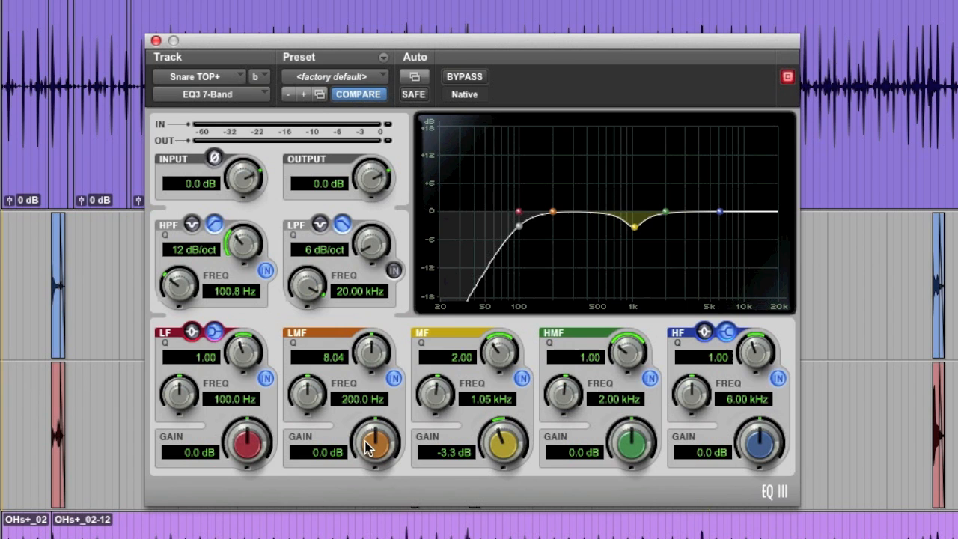
left_click_drag(366, 447, 366, 361)
left_click_drag(307, 395, 307, 389)
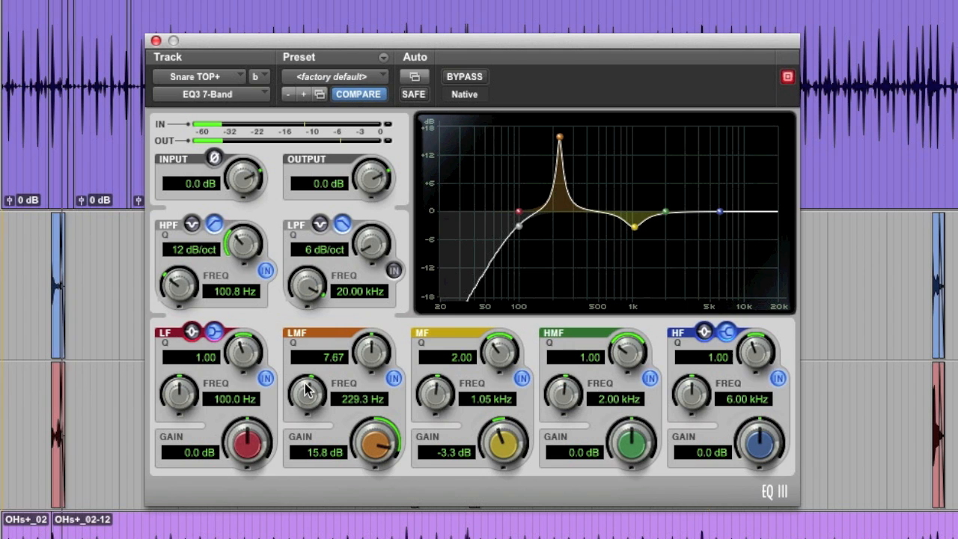
left_click_drag(306, 389, 286, 427)
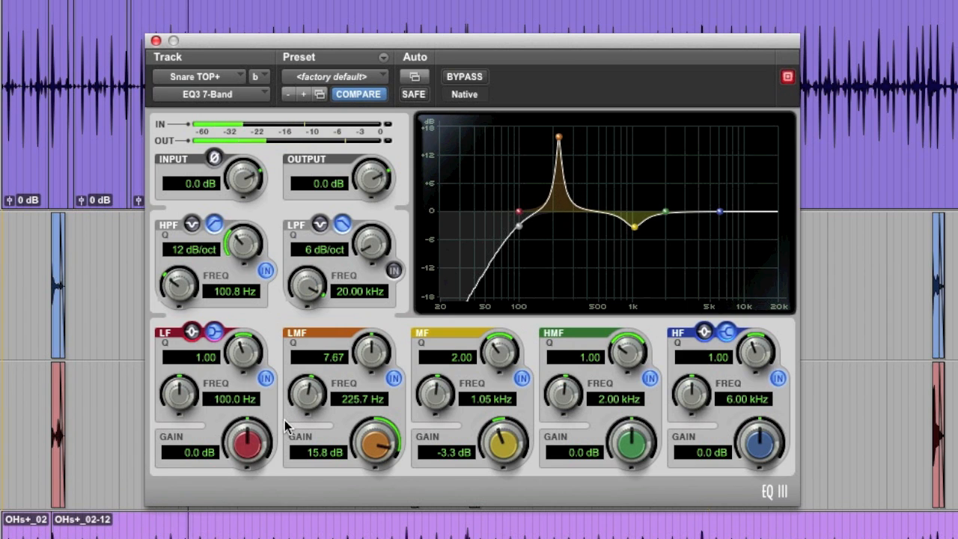
mouse_move(287, 427)
left_mouse_down()
mouse_move(282, 447)
mouse_move(285, 432)
left_mouse_up()
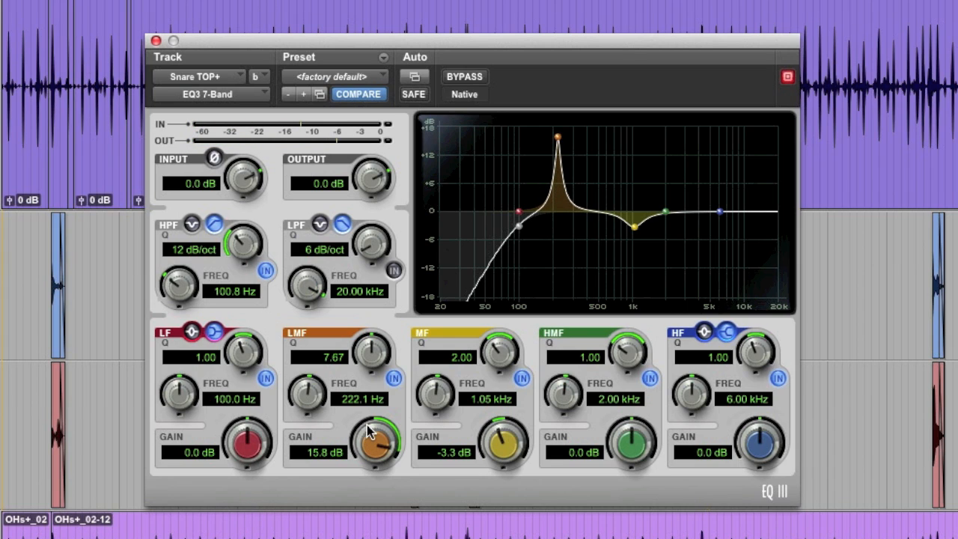
Lower the LMF gain to 4.7 dB, widen its Q to 1.27, and stop playback.
left_click_drag(380, 442, 361, 509)
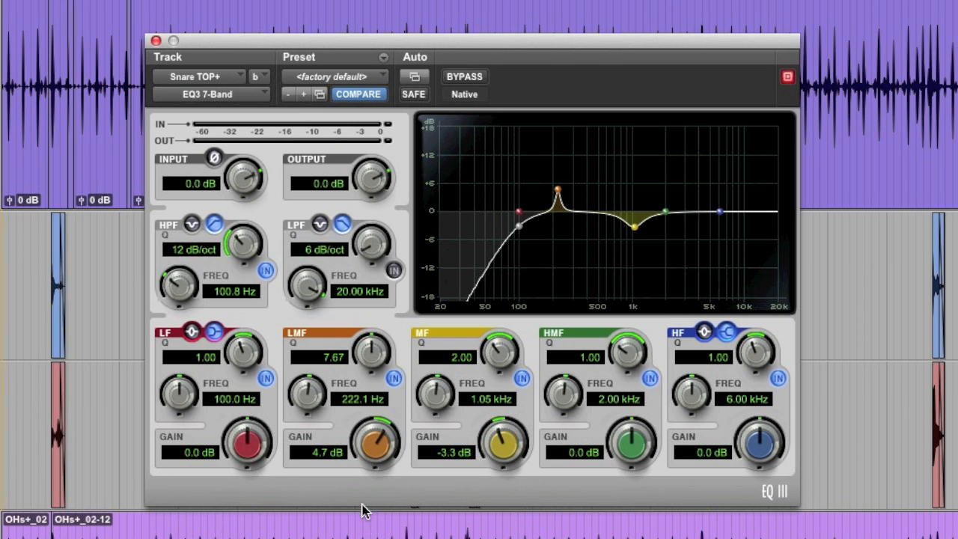
left_click_drag(377, 357, 351, 421)
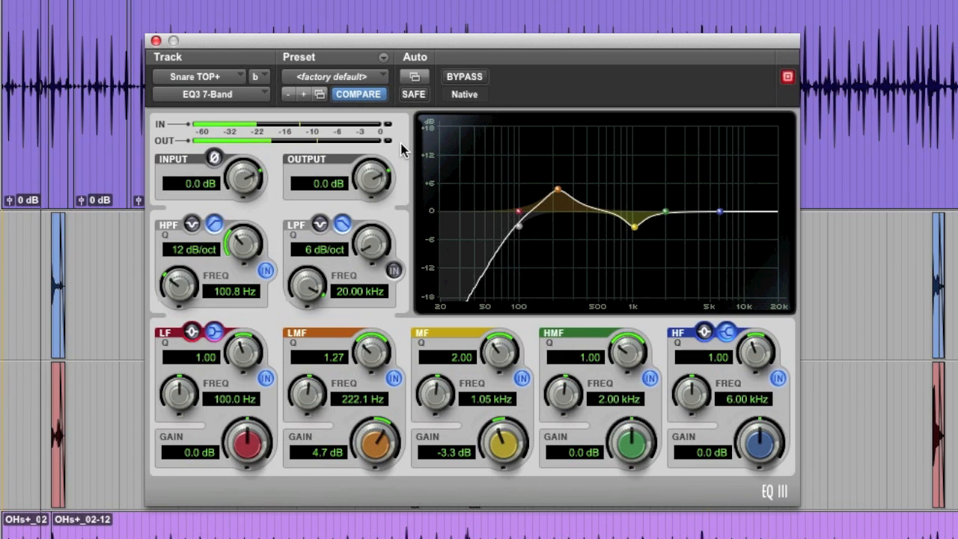
key("space")
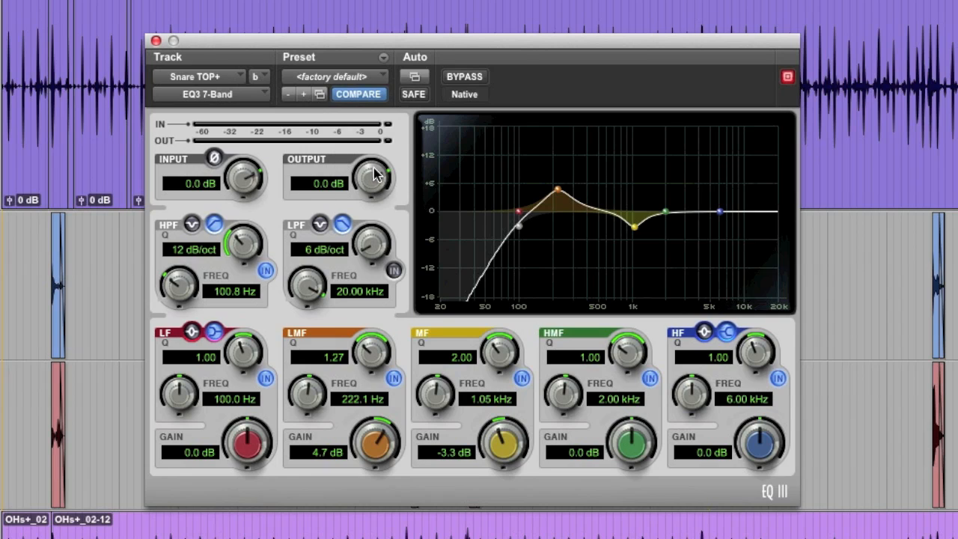
Play the snare and reduce the EQ's output level to -2.9 dB.
key("space")
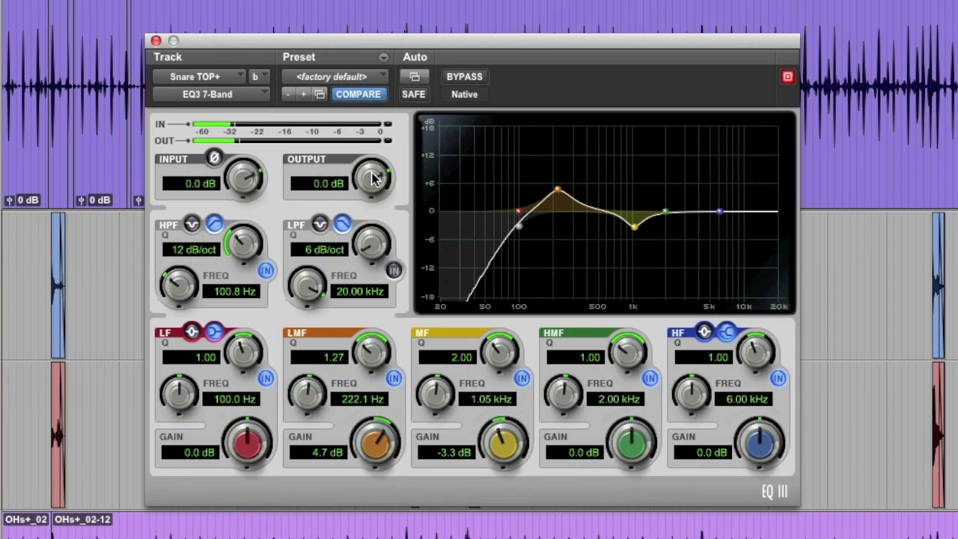
mouse_move(374, 179)
left_mouse_down()
mouse_move(363, 205)
mouse_move(371, 183)
mouse_move(366, 193)
left_mouse_up()
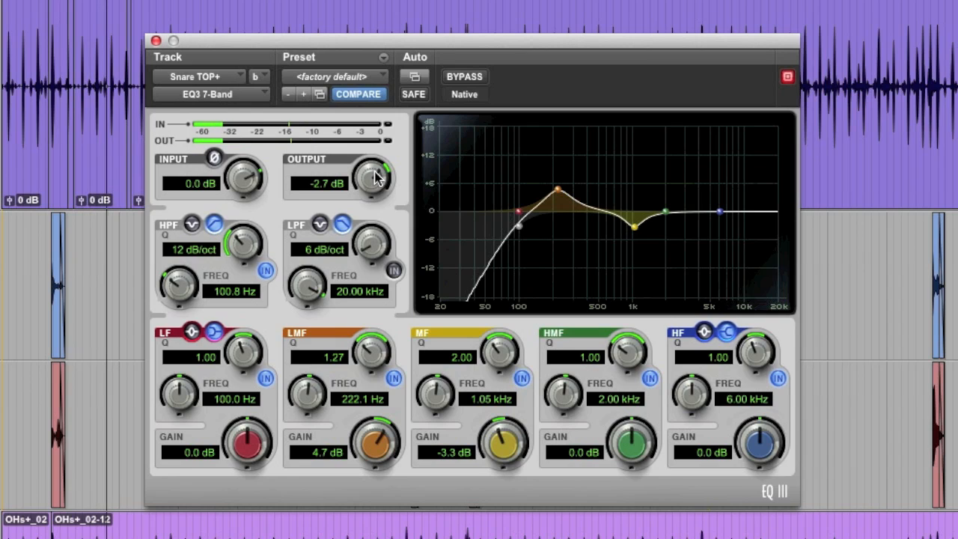
left_click_drag(375, 178, 376, 182)
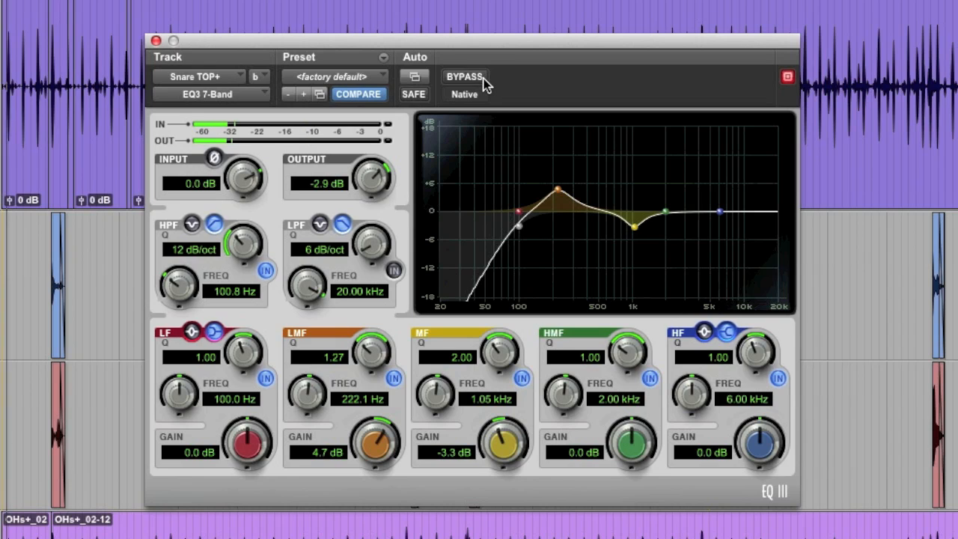
Compare the snare with the EQ bypassed and active during playback, leaving the EQ active.
left_click(464, 77)
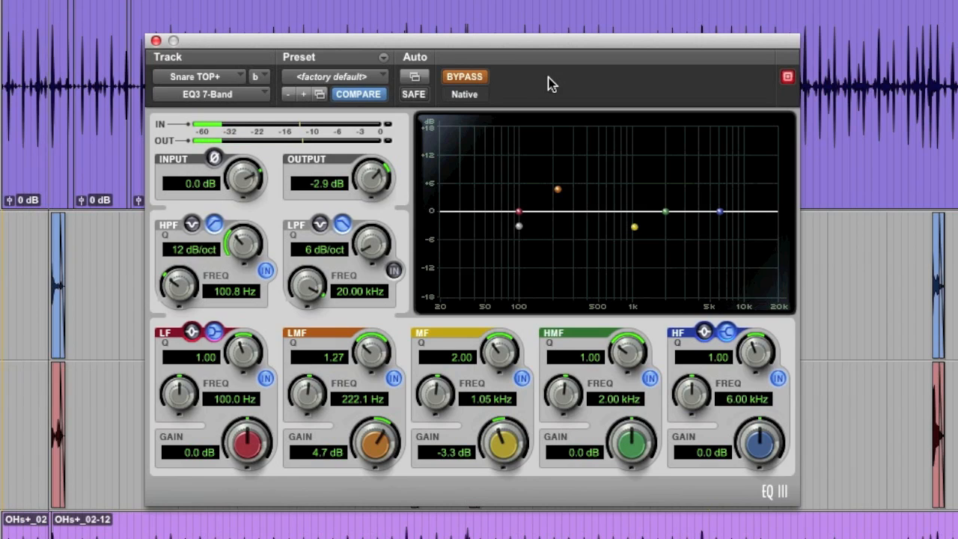
left_click(471, 75)
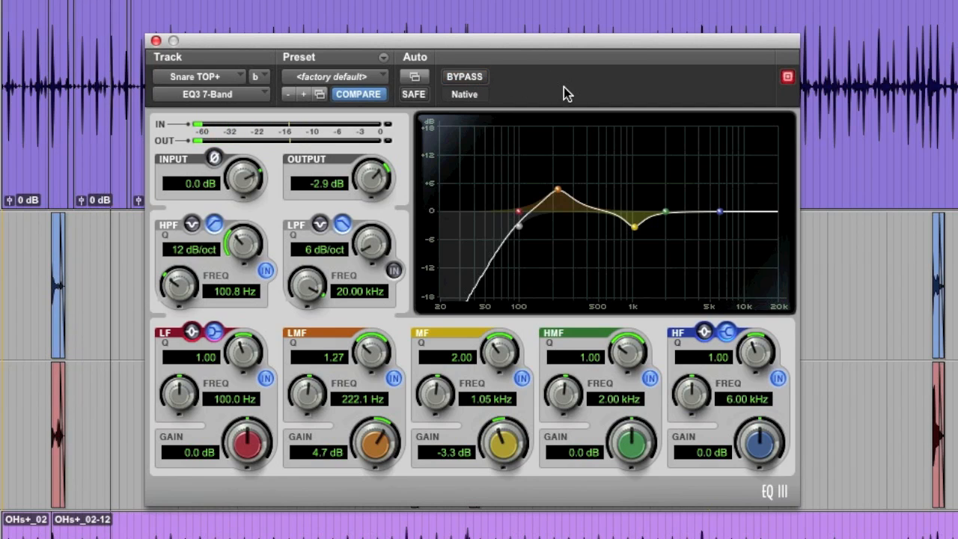
left_click(469, 78)
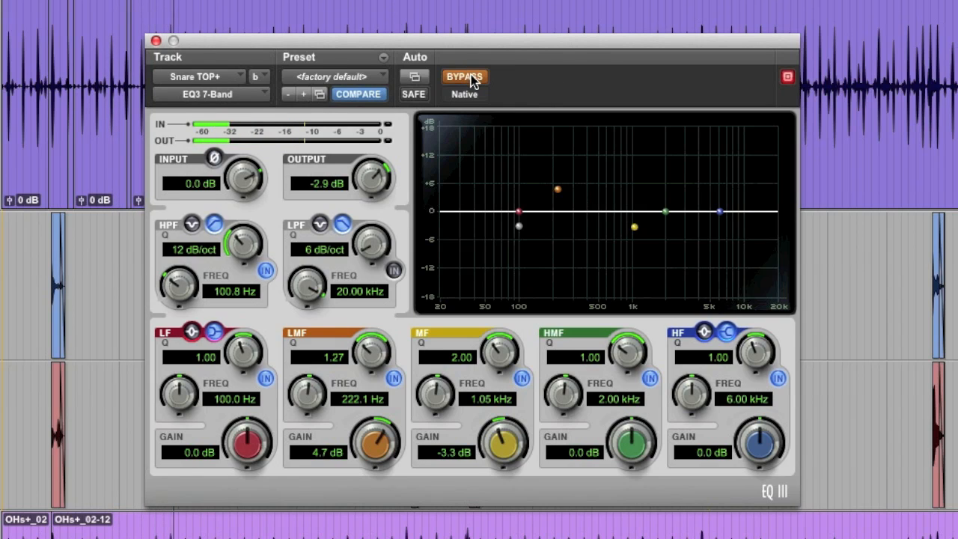
left_click(470, 77)
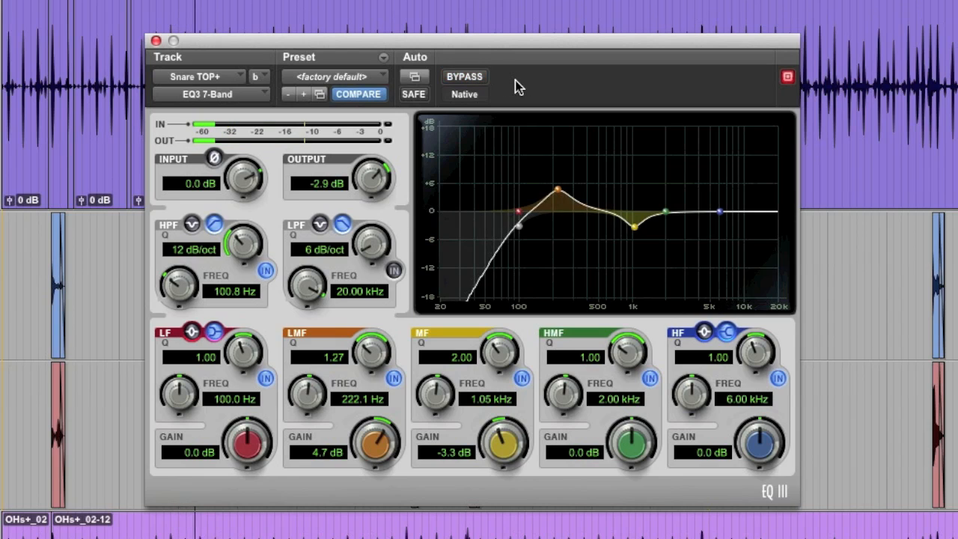